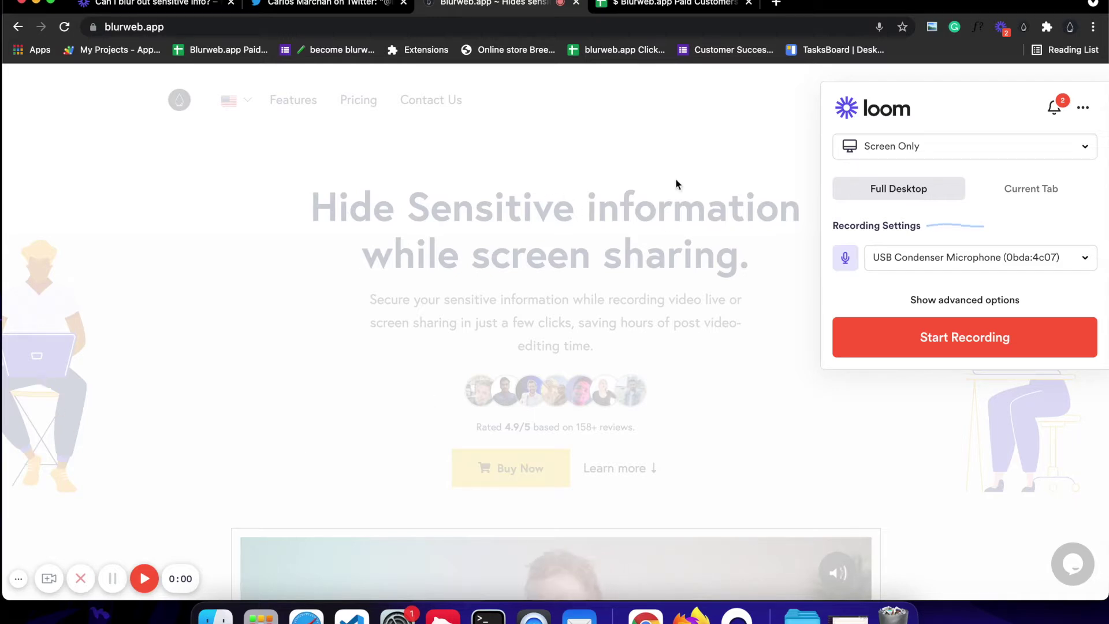
Start a Loom recording that shares only the Blurweb.app Chrome tab
left_click(957, 341)
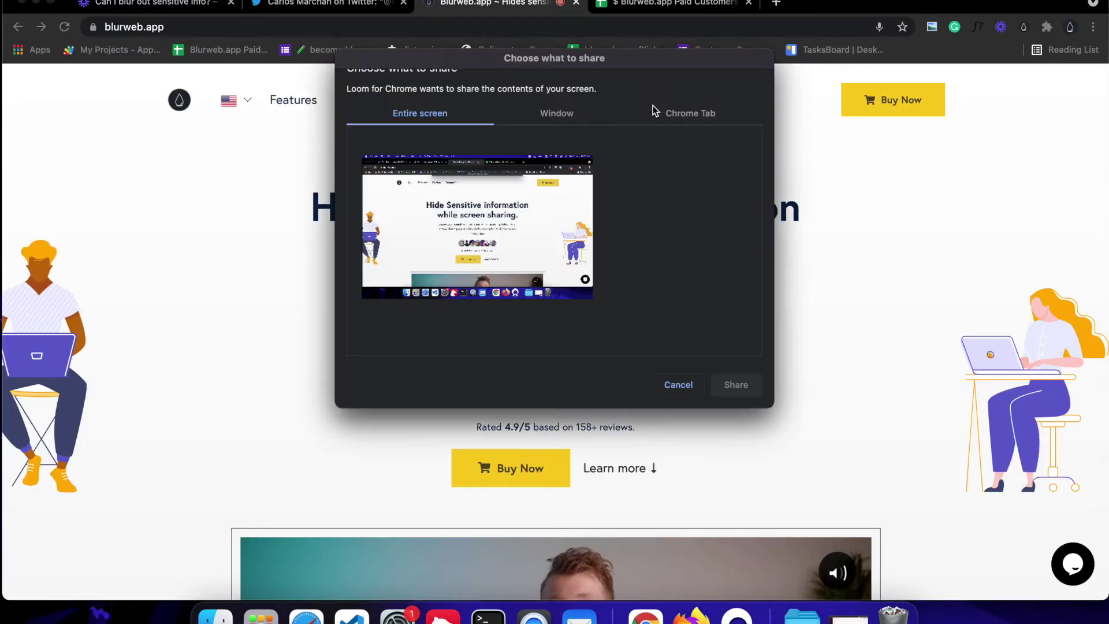
left_click(688, 115)
left_click(474, 141)
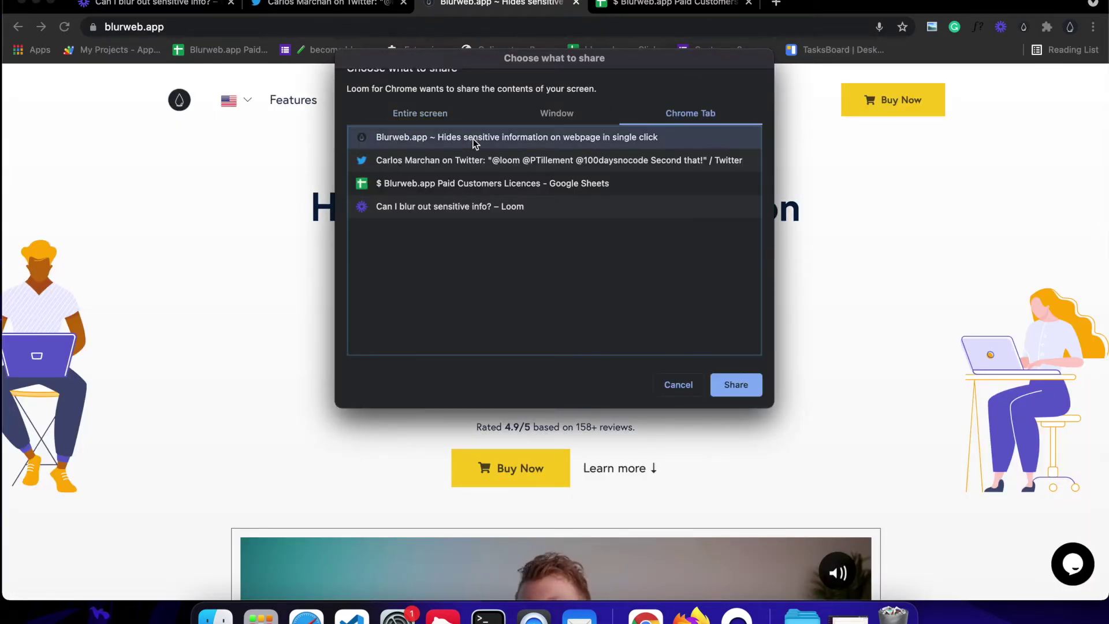
left_click(728, 386)
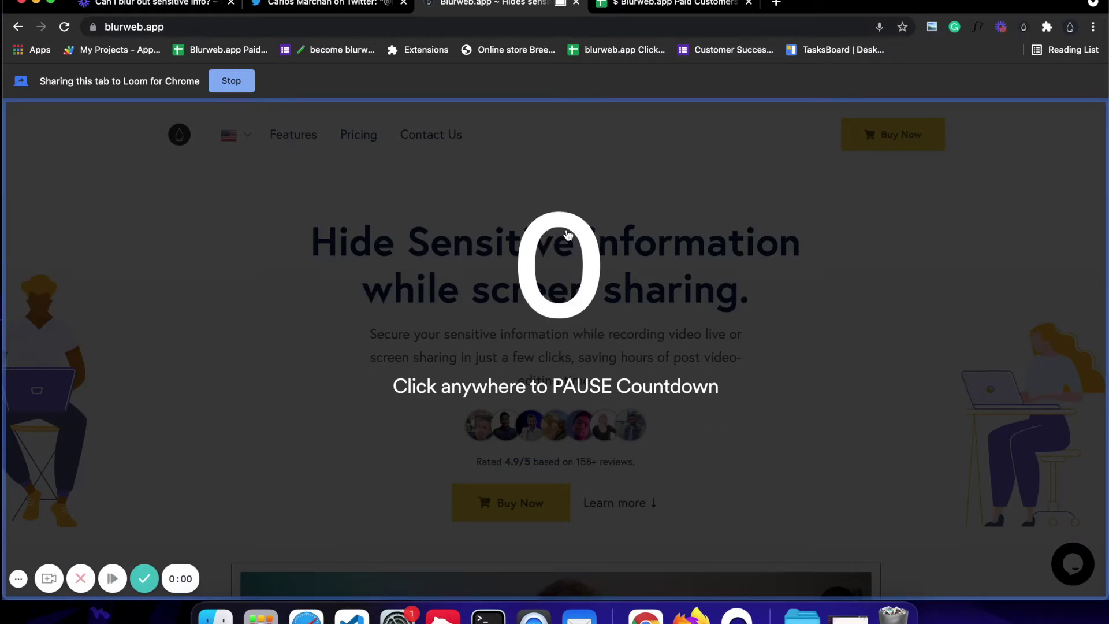
Switch on the Blurweb blur tools over the Single Click to Blur section
scroll(559, 369, "down", 10)
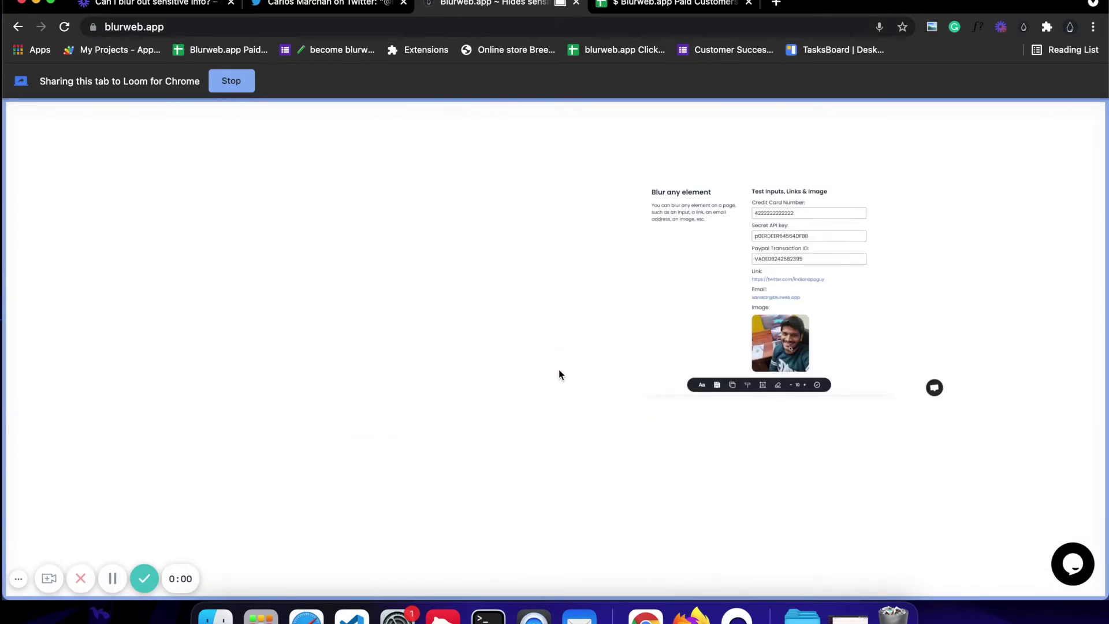
scroll(559, 371, "up", 5)
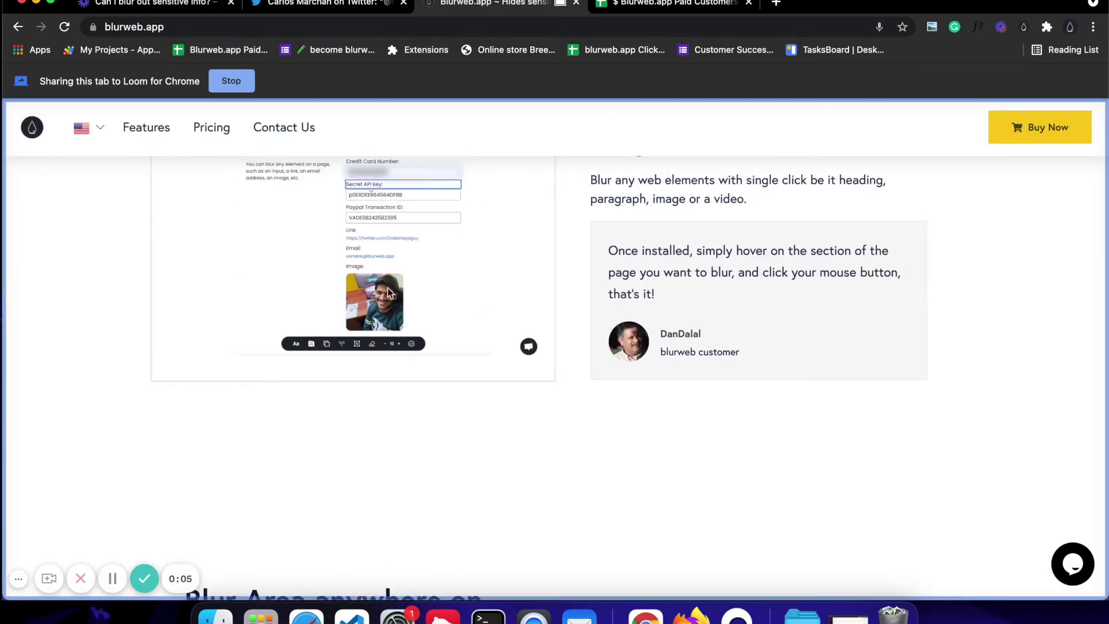
scroll(396, 279, "up", 2)
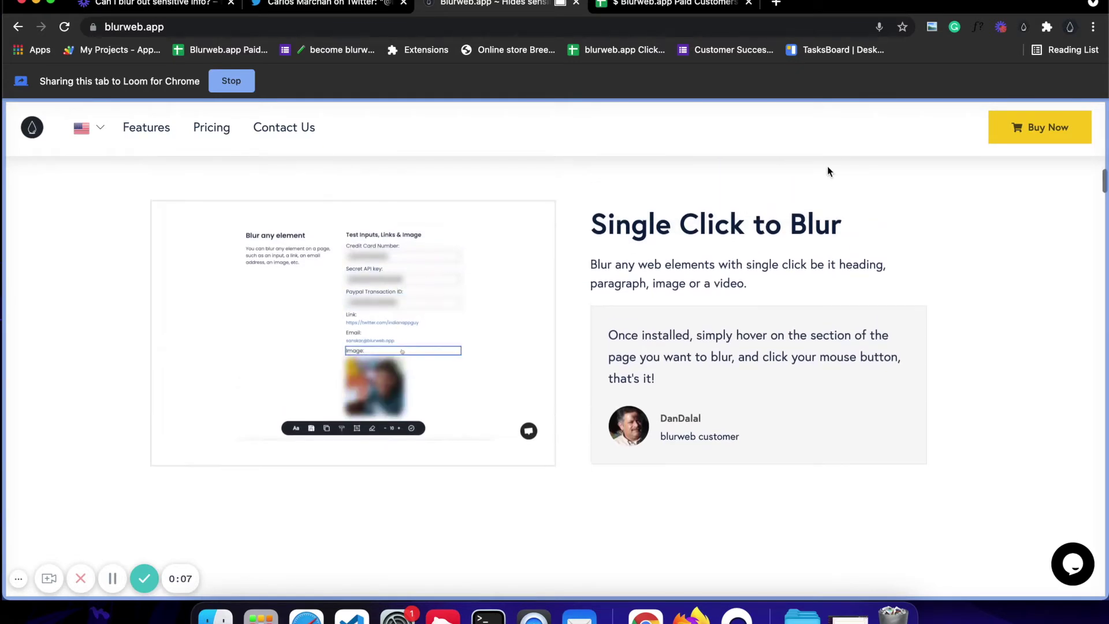
left_click(1021, 29)
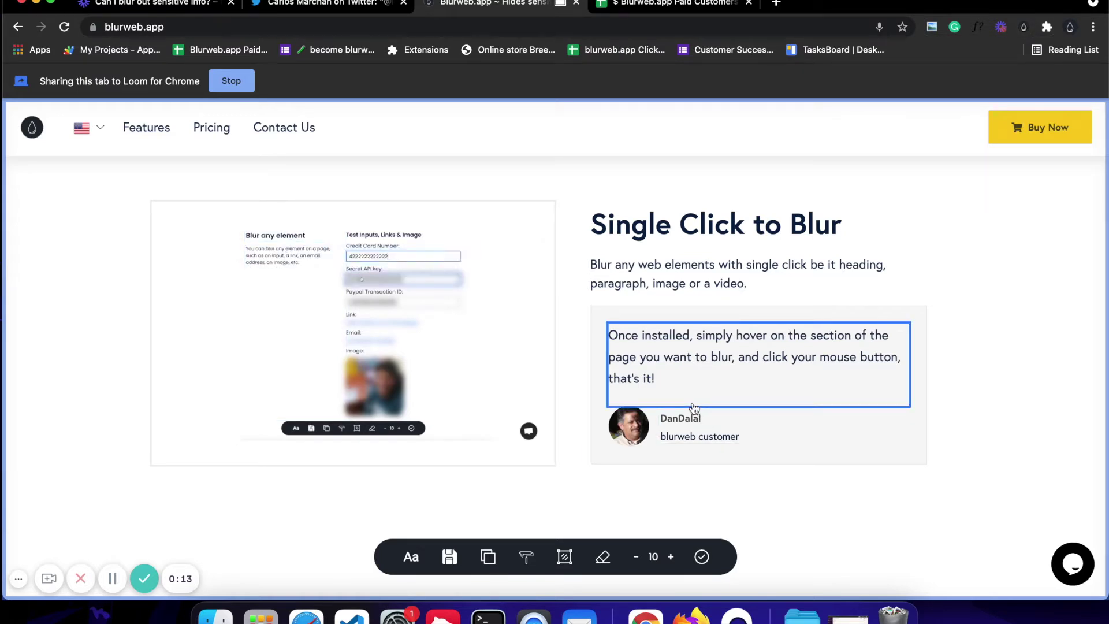
Search Google for 'blurweb app' in a new tab, then return to blurweb.app
left_click(778, 4)
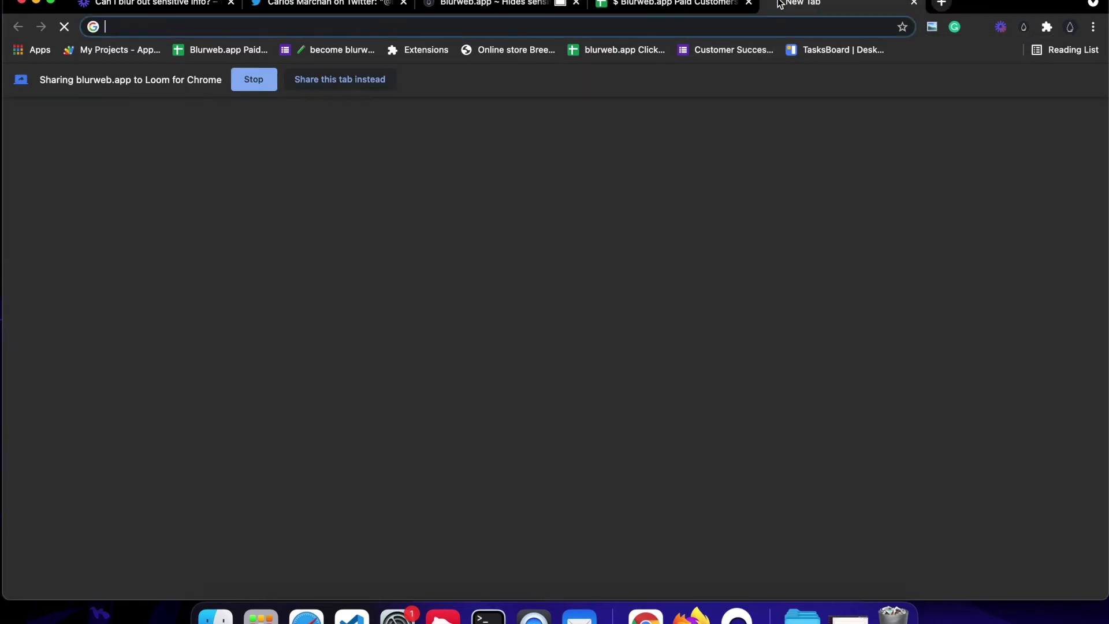
type("blurweb app")
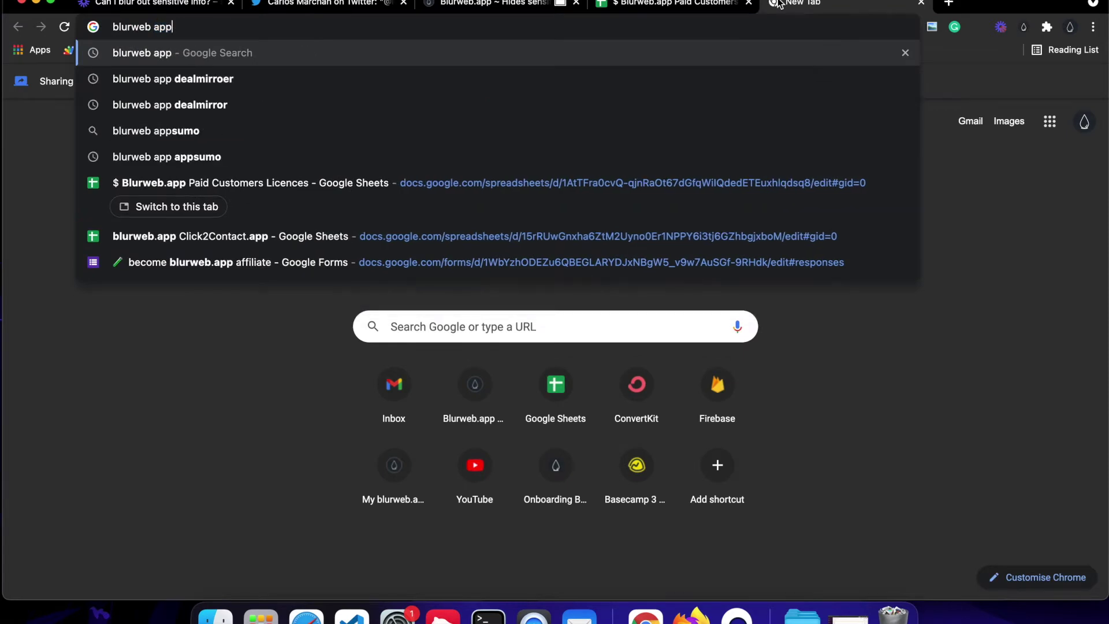
key("Return")
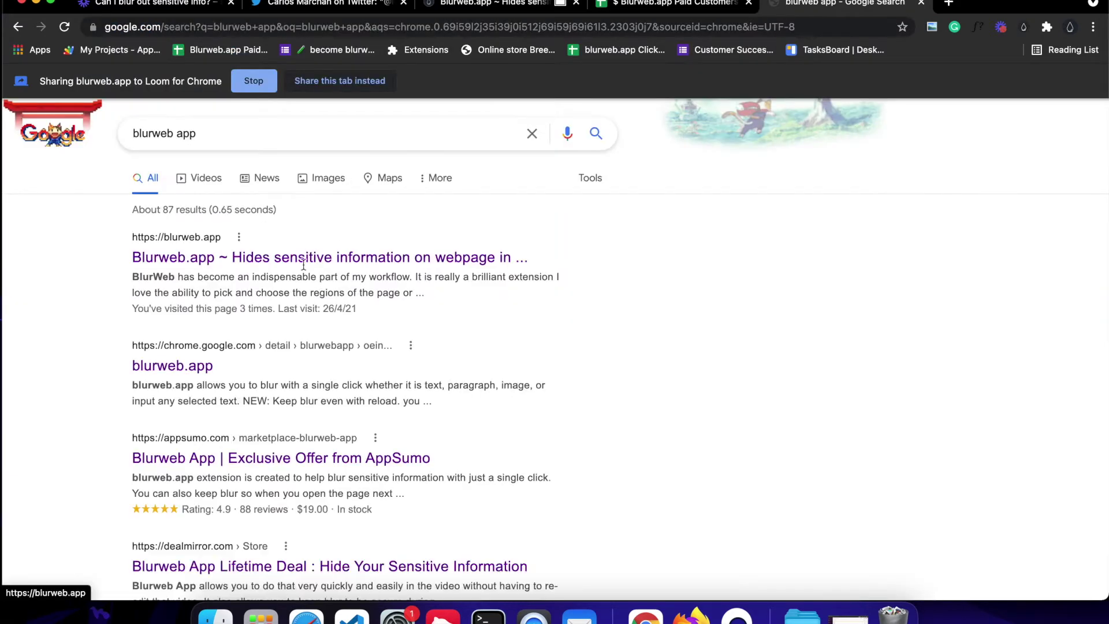
left_click(511, 3)
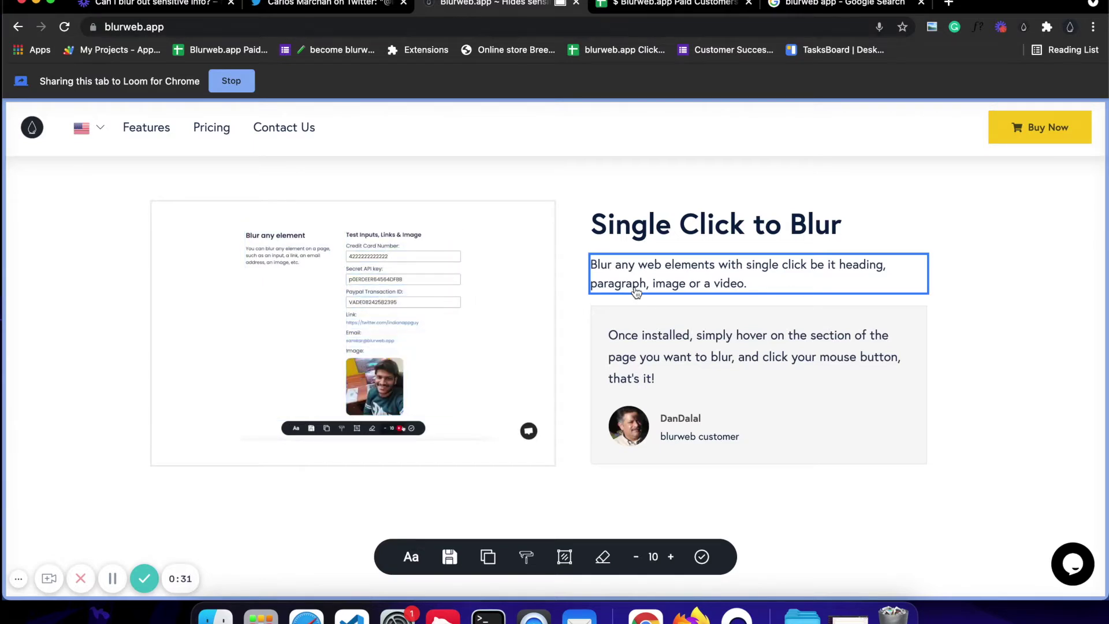
left_click(625, 226)
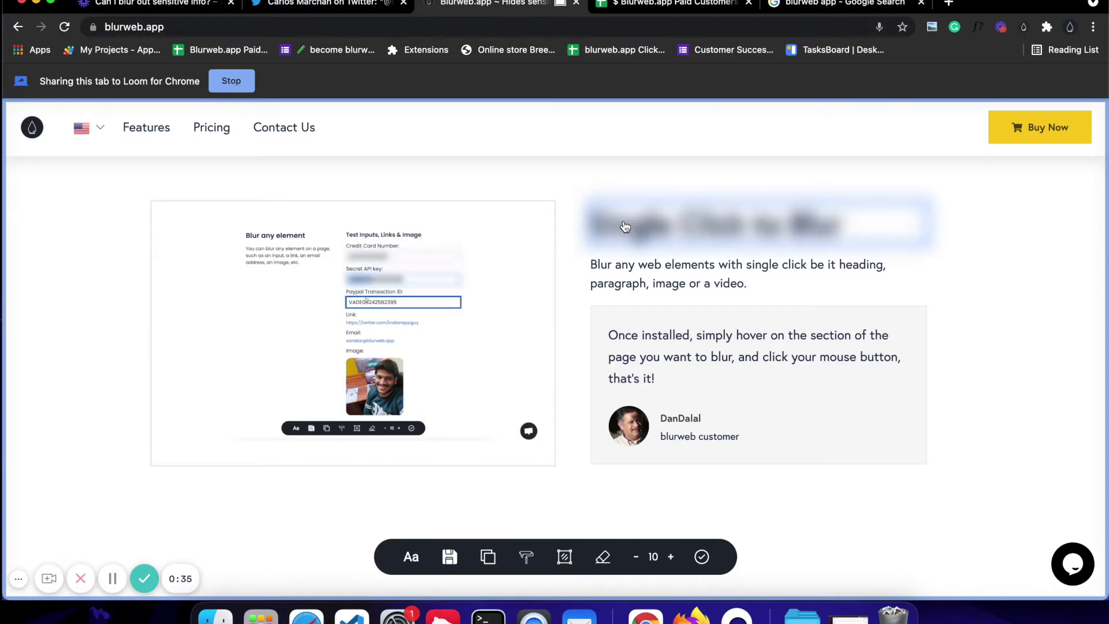
left_click(625, 226)
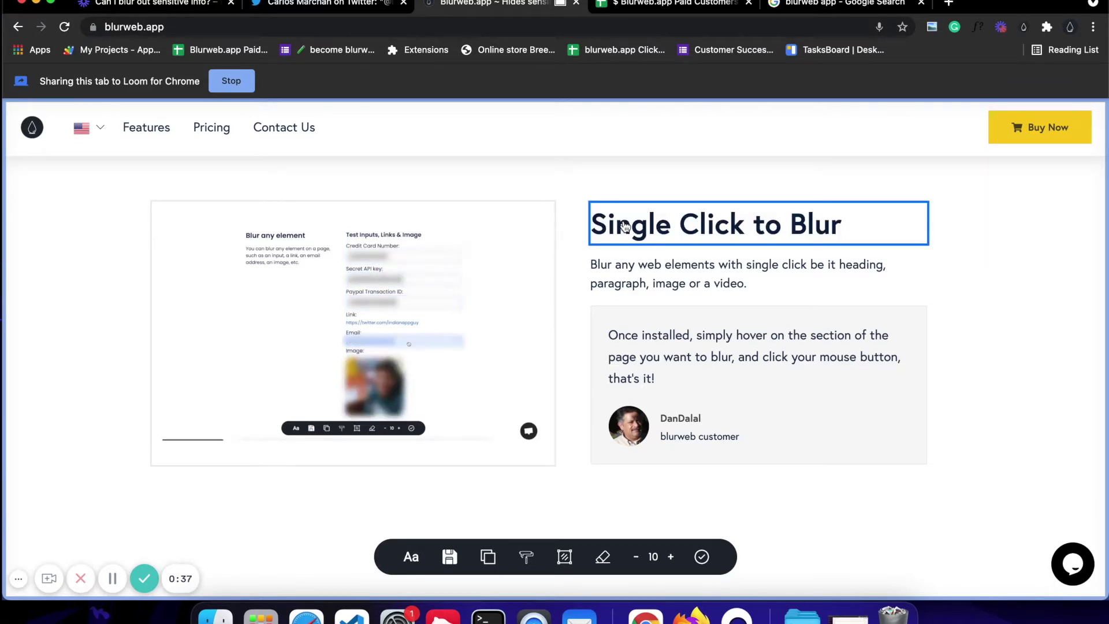
left_click(642, 290)
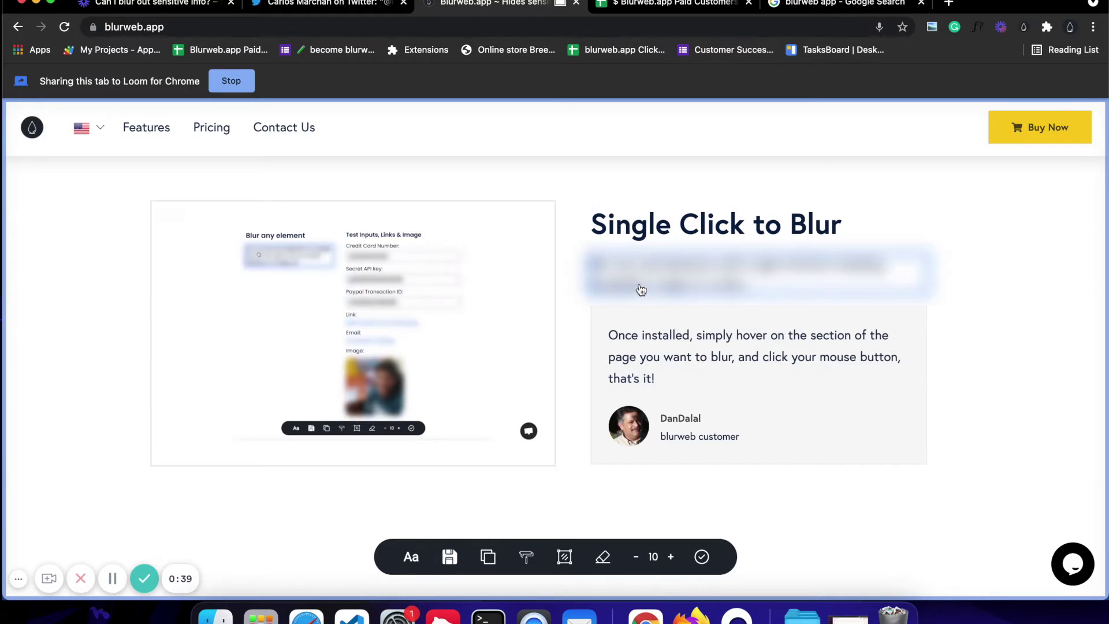
left_click(642, 289)
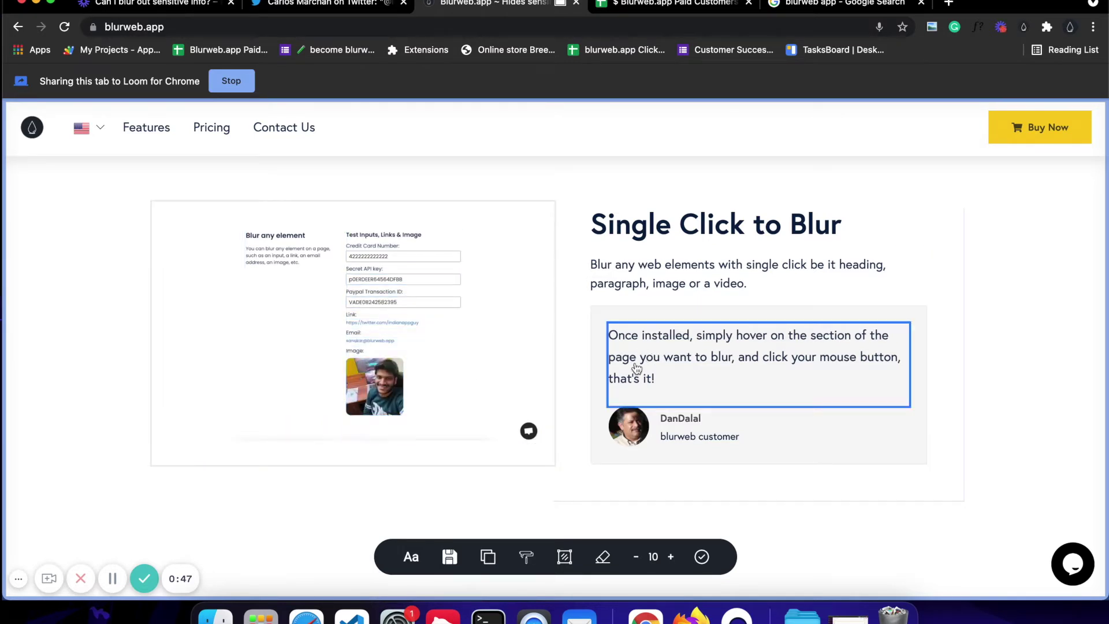
Blur the quote's opening words 'Once installed, simply hover on' using text-selection mode
left_click(410, 557)
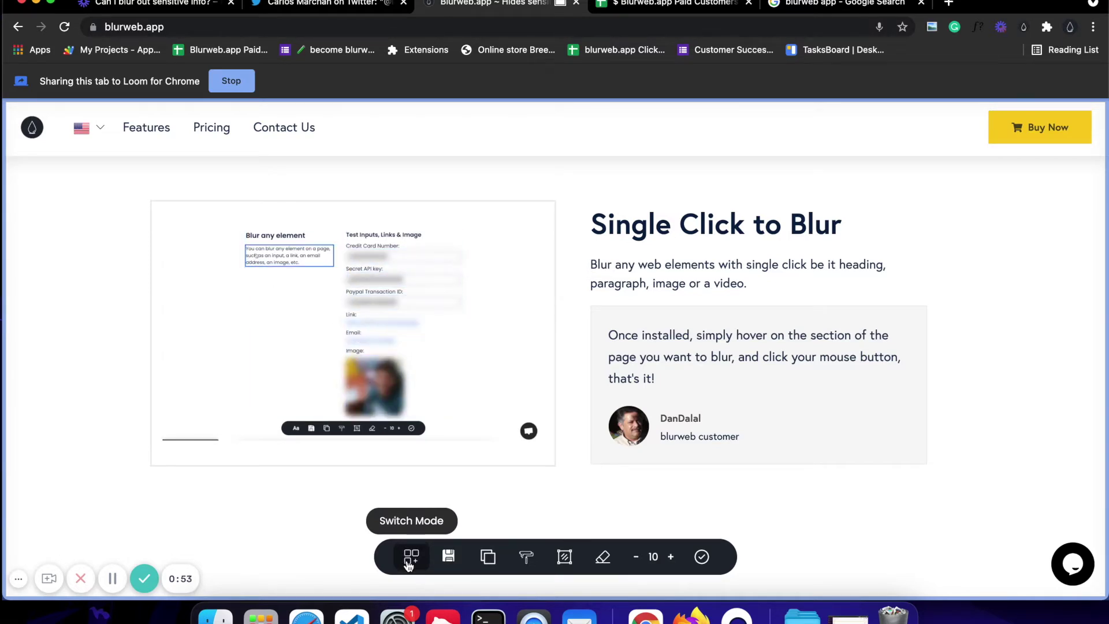
left_click_drag(610, 334, 784, 336)
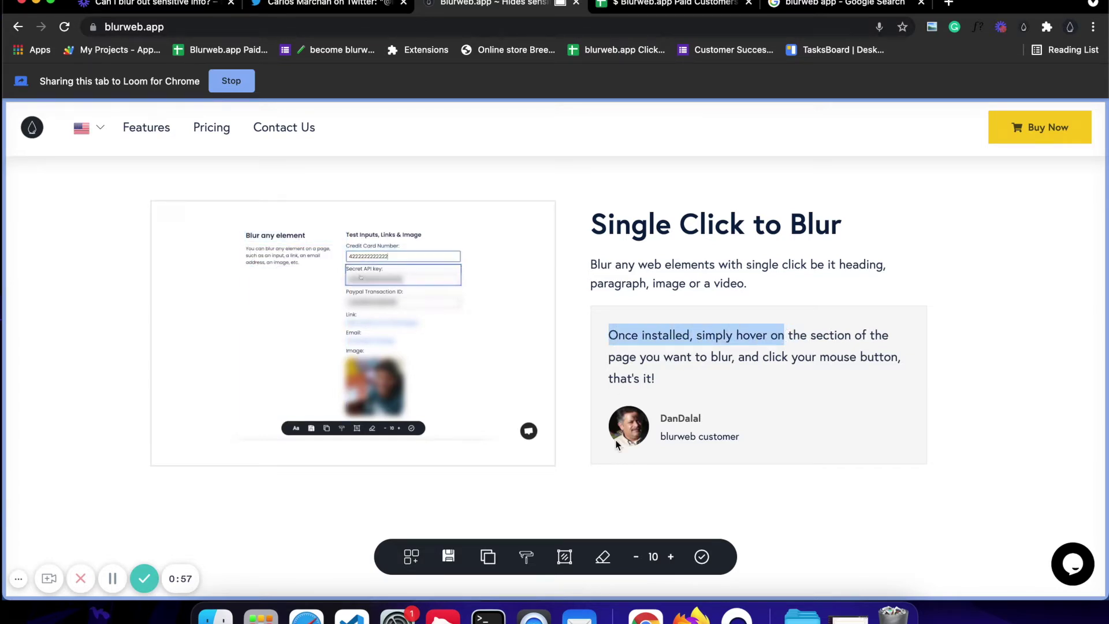
left_click(521, 558)
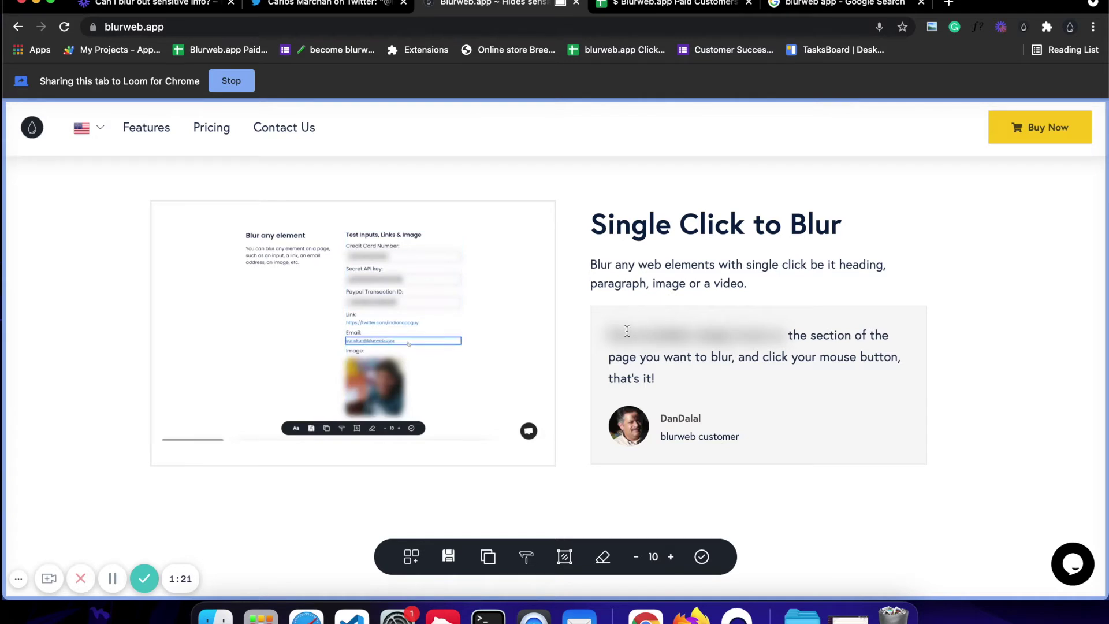
Choose Blur Area to mark the face in the embedded demo video
left_click(565, 555)
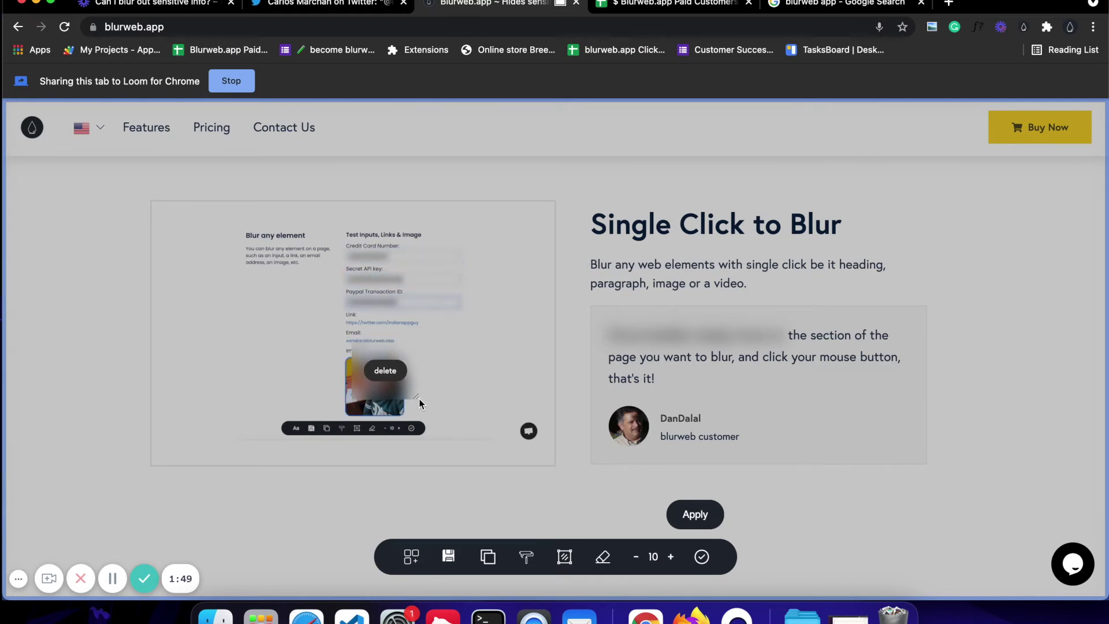
Finish blurring and close the Blurweb toolbar
left_click(696, 515)
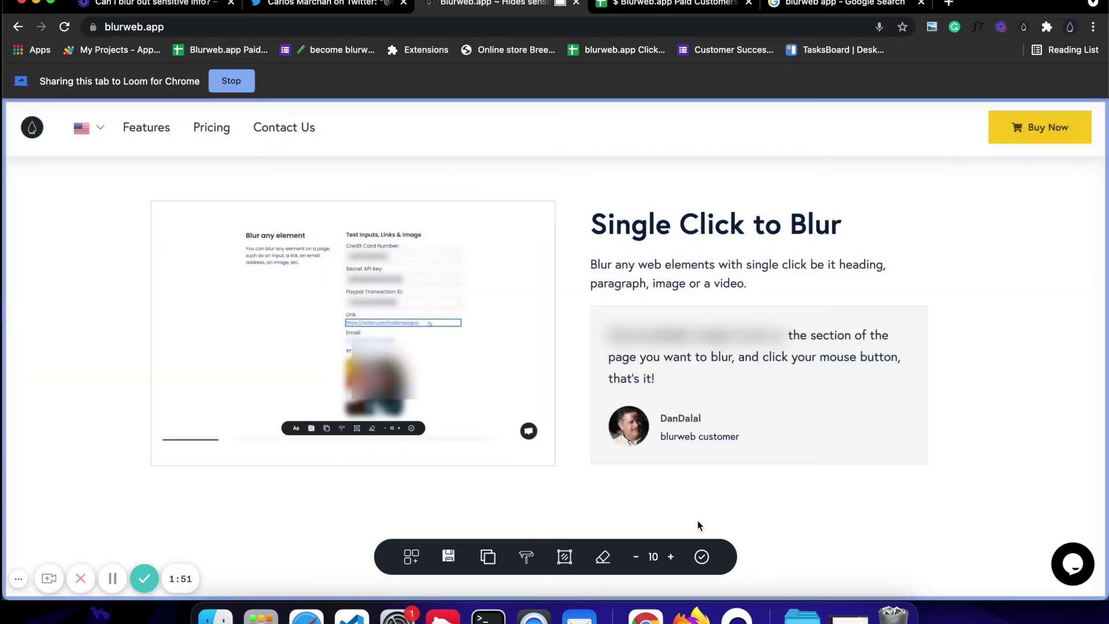
left_click(700, 558)
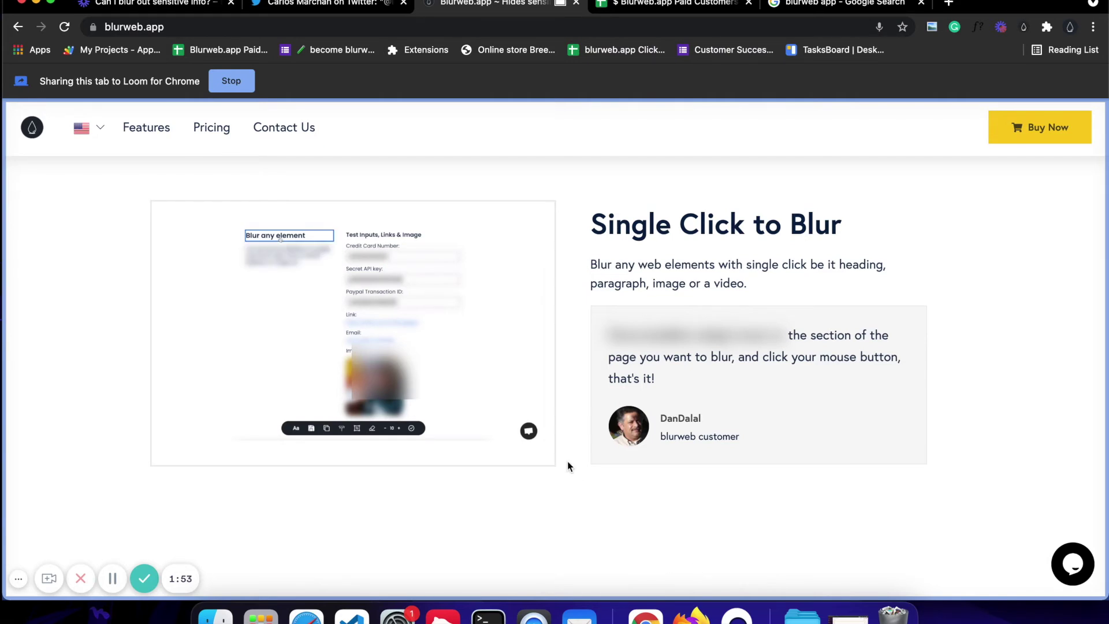
scroll(567, 461, "down", 10)
scroll(567, 461, "up", 8)
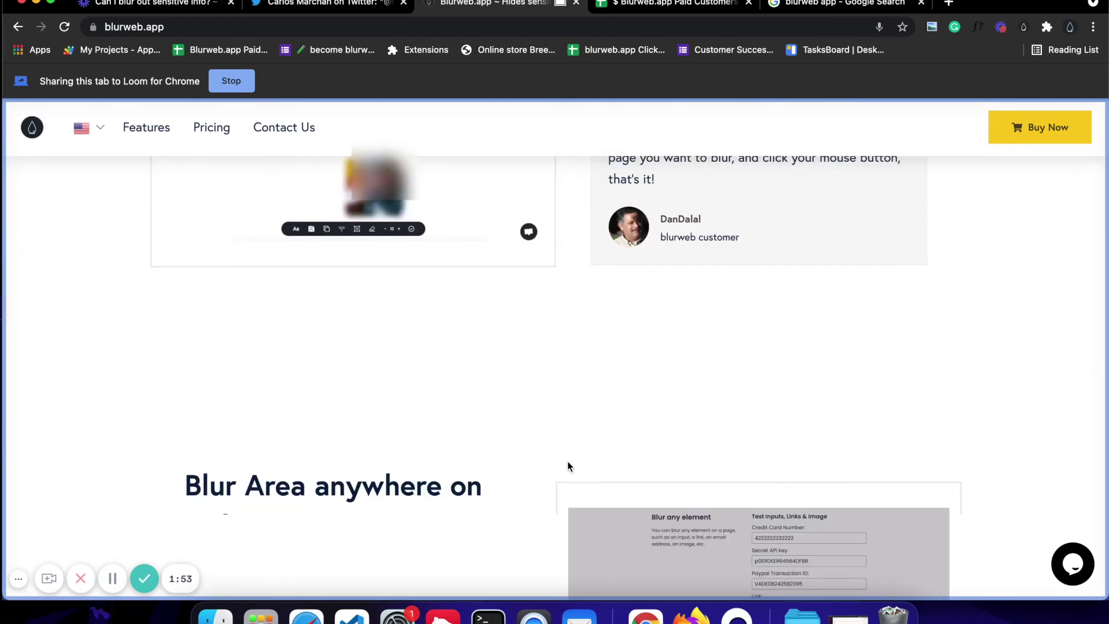
scroll(567, 461, "down", 5)
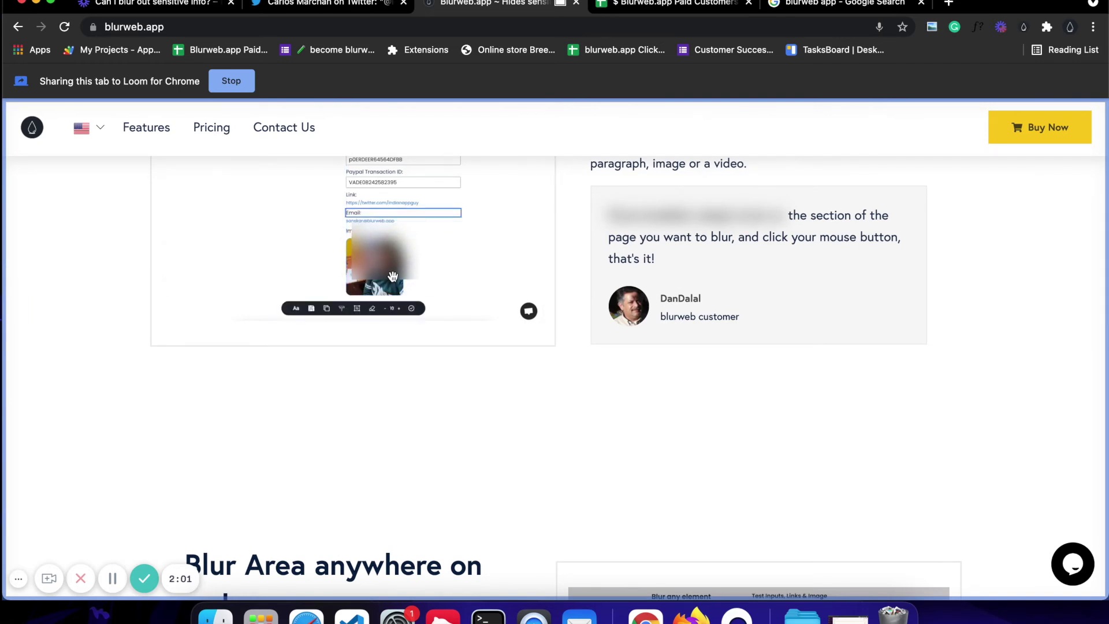
scroll(393, 276, "up", 2)
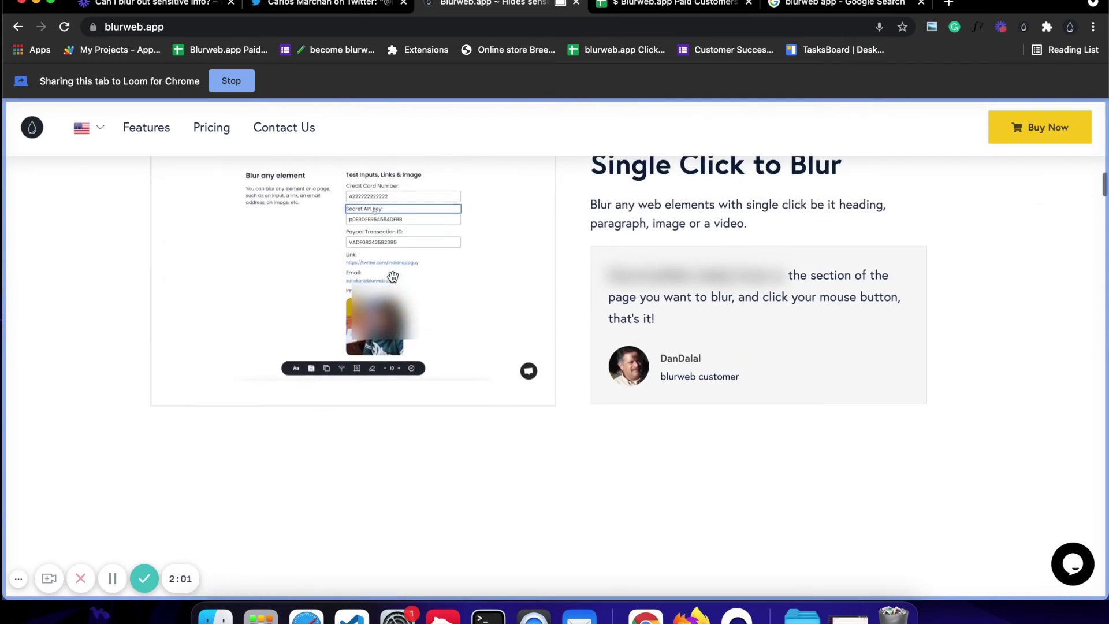
Reload blurweb.app and scroll to the 'Keep blur with Page reload' section
left_click(71, 28)
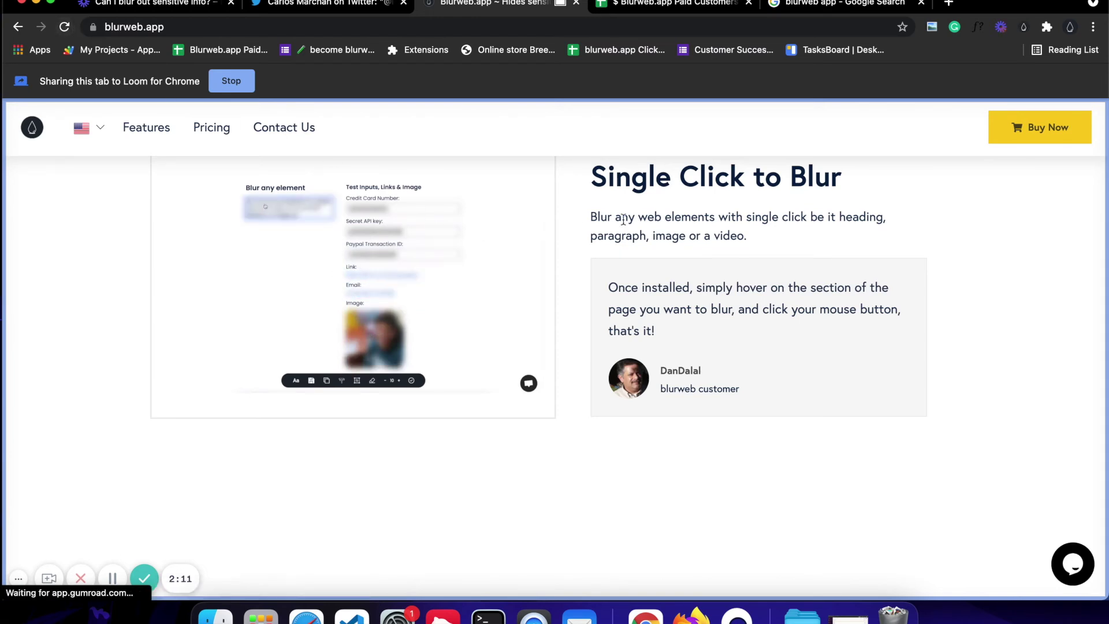
scroll(626, 242, "down", 1)
scroll(626, 241, "down", 10)
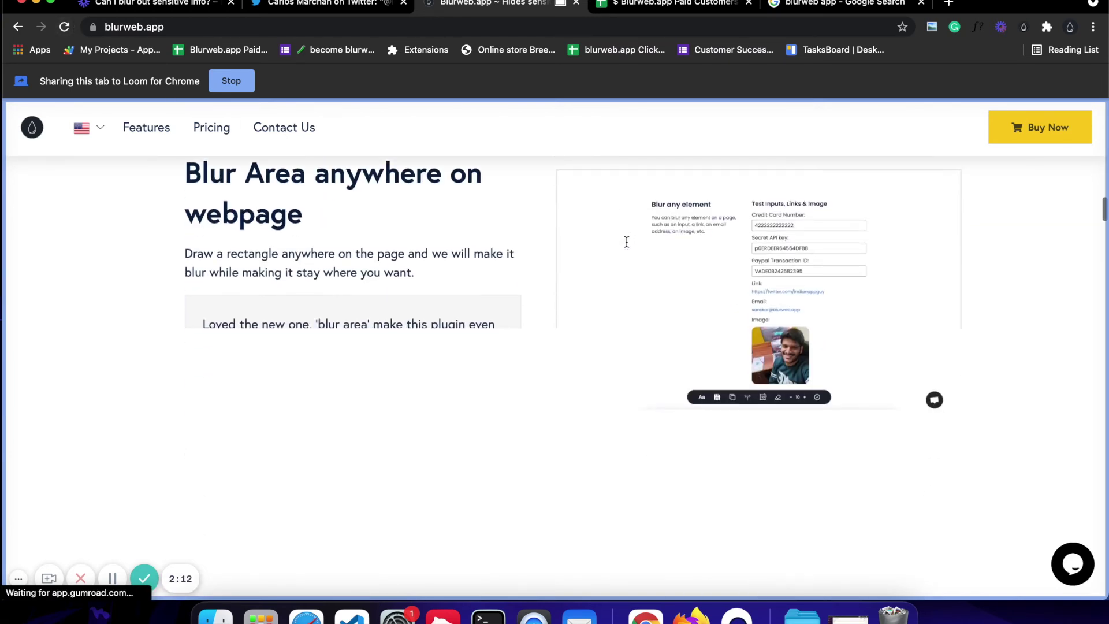
scroll(626, 241, "down", 10)
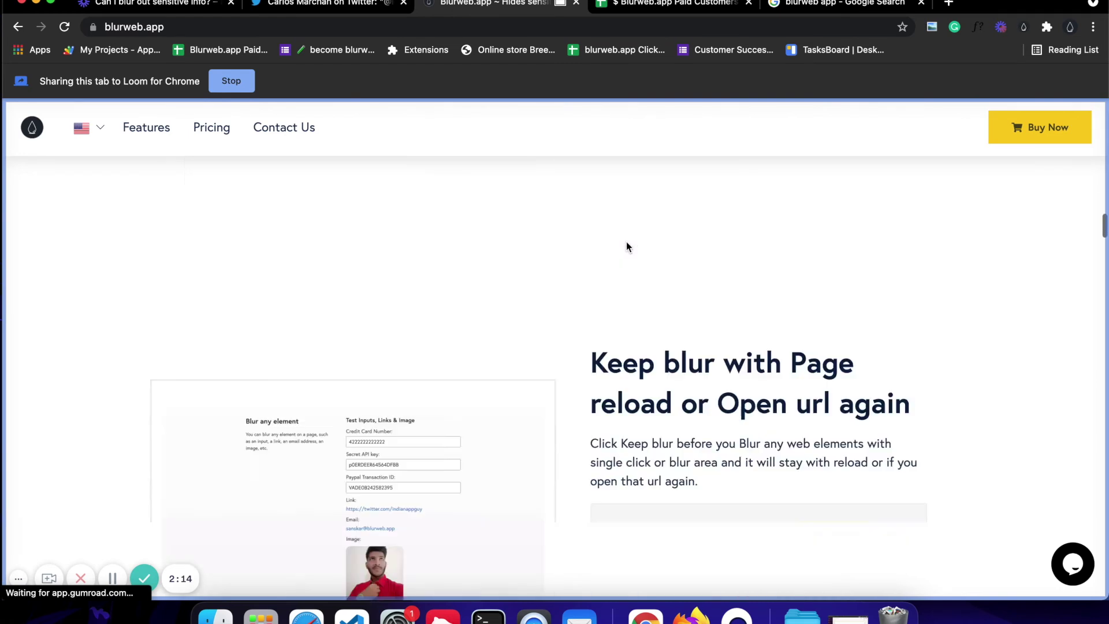
scroll(626, 242, "up", 2)
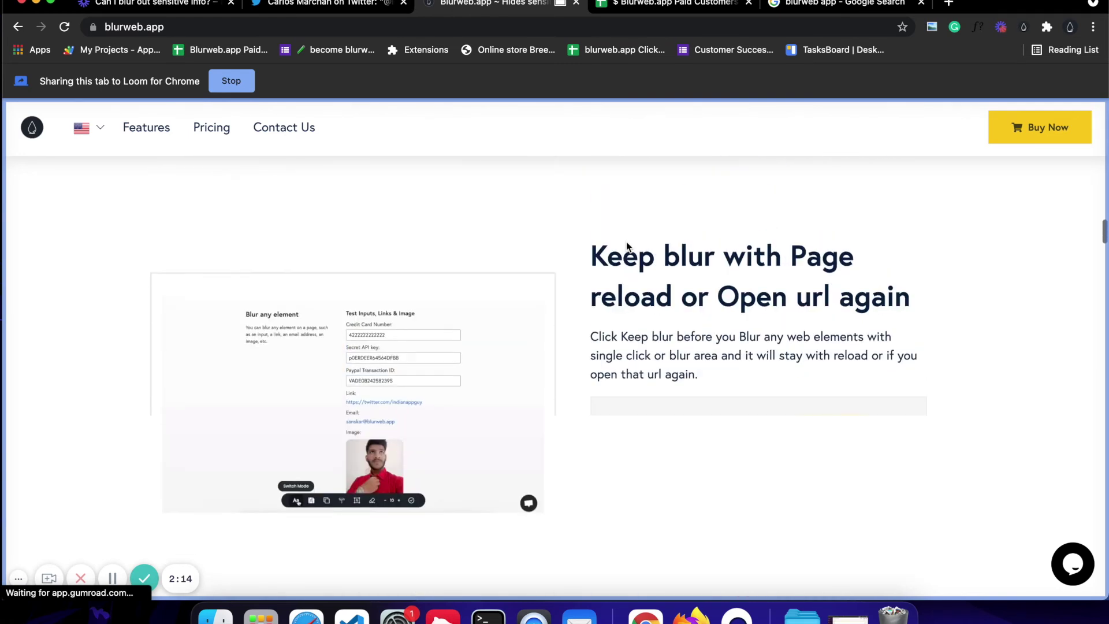
Enable Keep Blur and blur the 'Keep blur with Page reload or Open url again' heading
left_click(1023, 27)
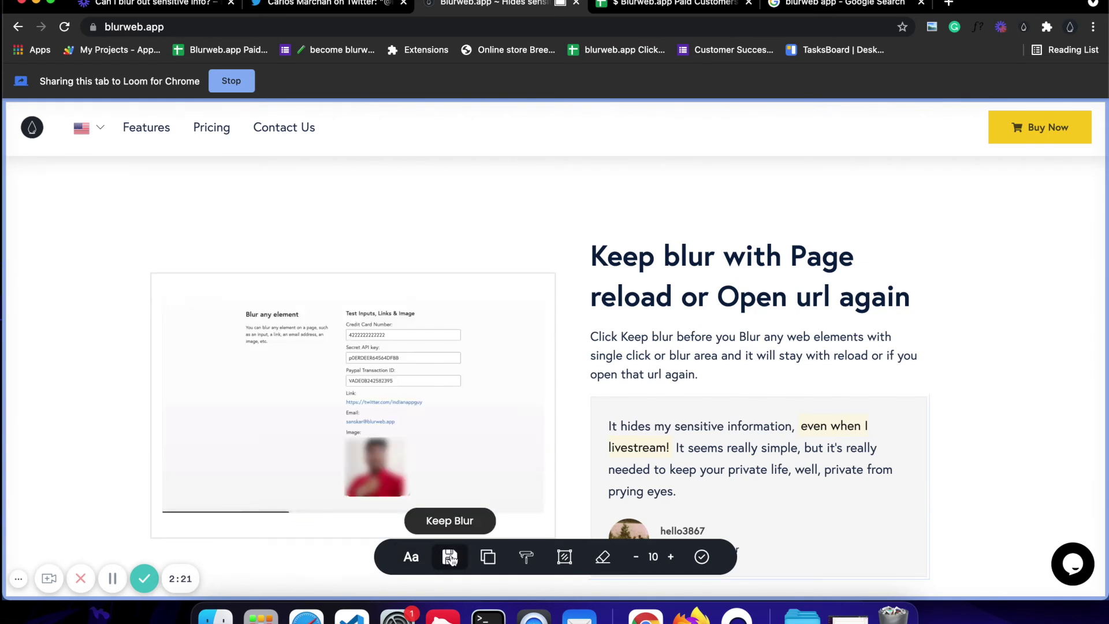
left_click(451, 558)
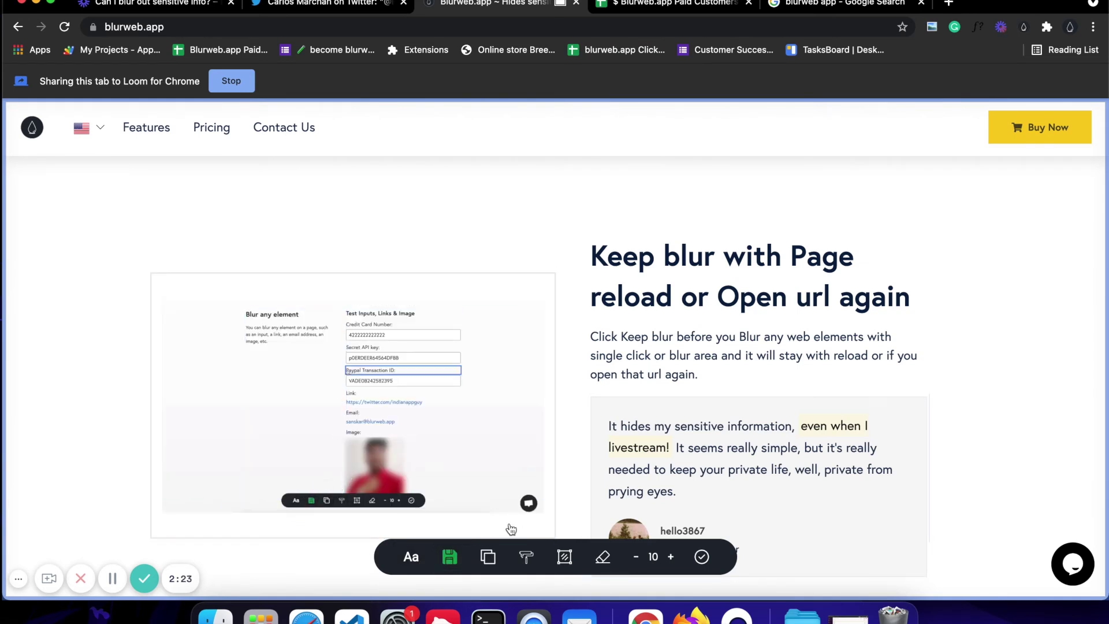
scroll(493, 492, "down", 1)
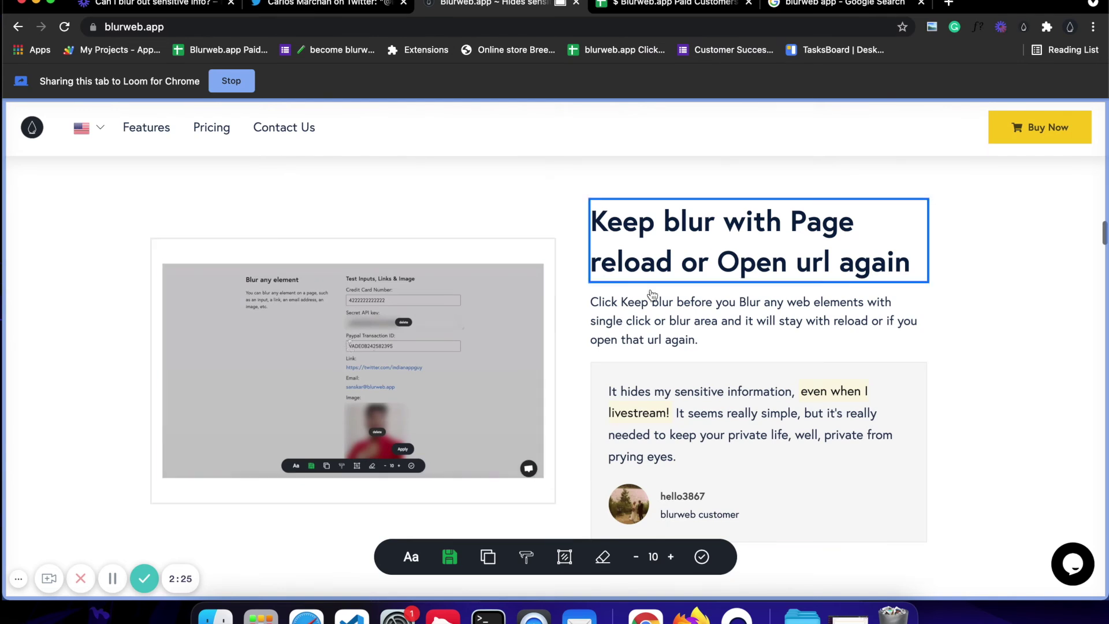
left_click(678, 251)
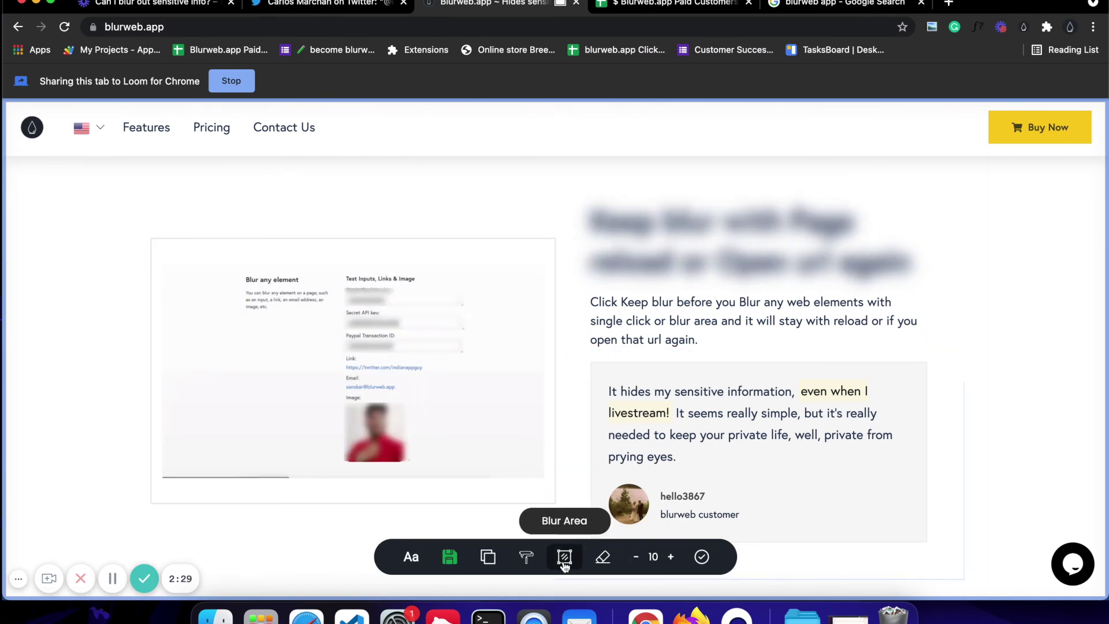
Blur an area over the demo video's face and close the Blurweb toolbar
left_click(565, 564)
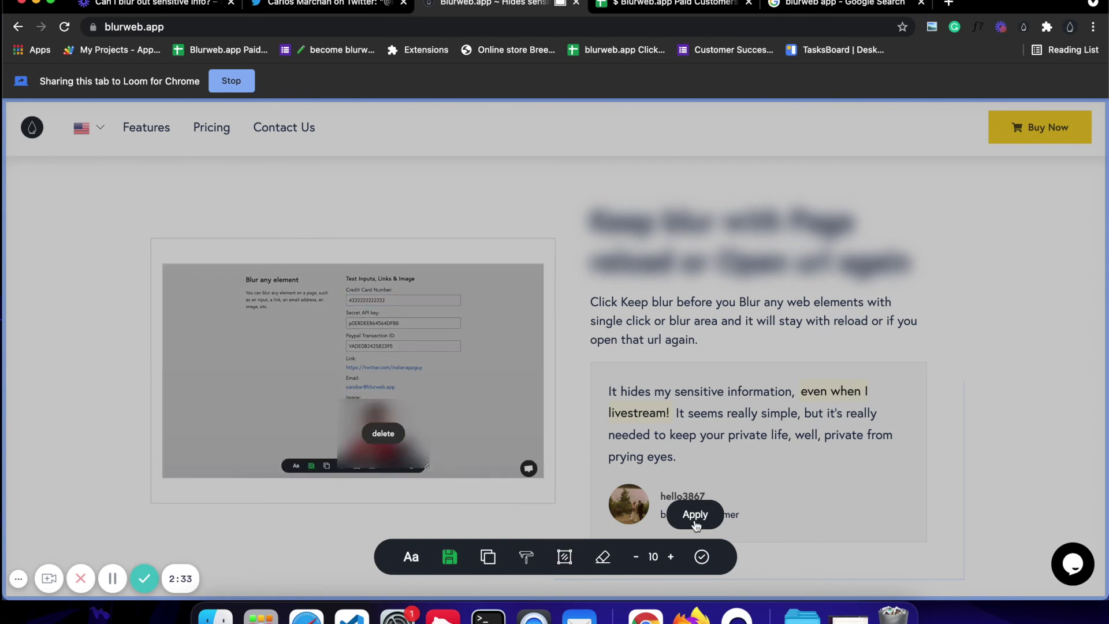
left_click(695, 514)
left_click(705, 567)
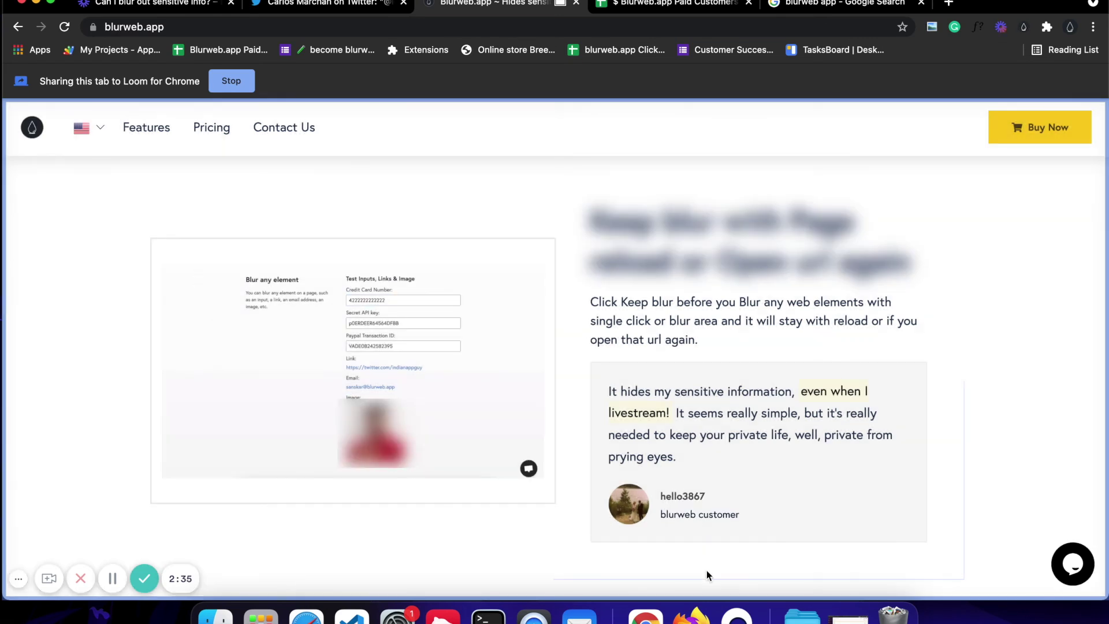
Reload blurweb.app to confirm the heading and face blurs persist, then select the URL
left_click(70, 25)
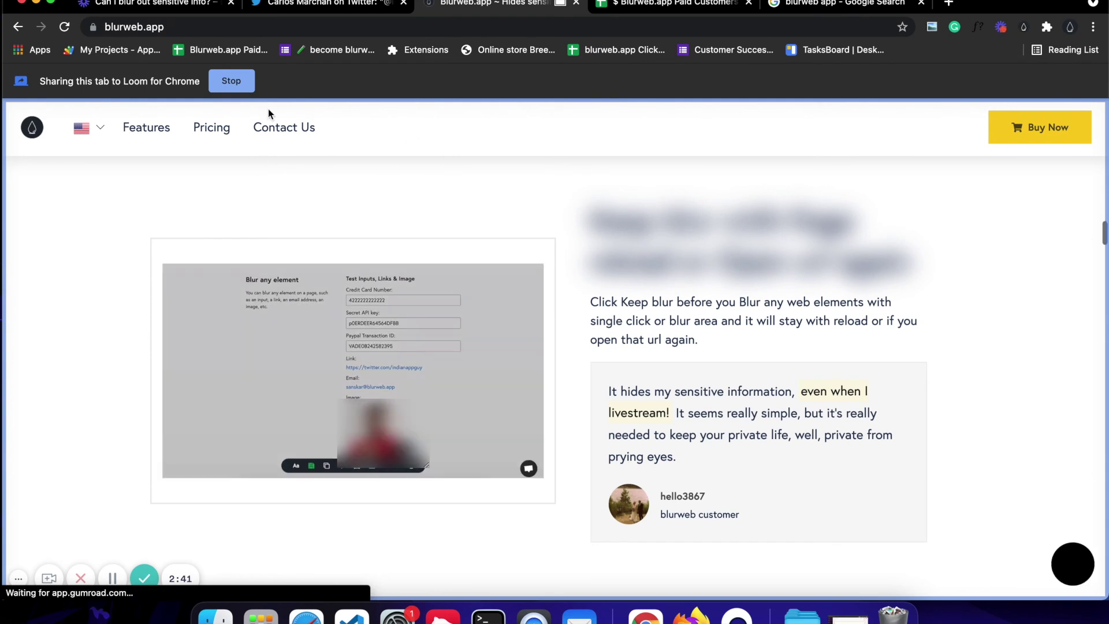
left_click(230, 26)
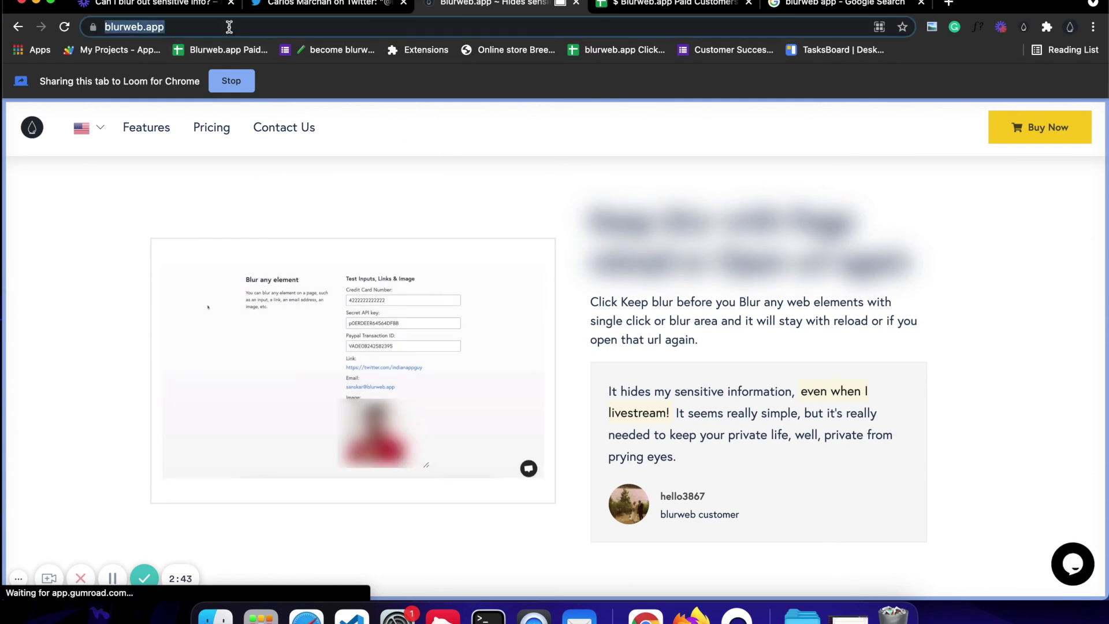